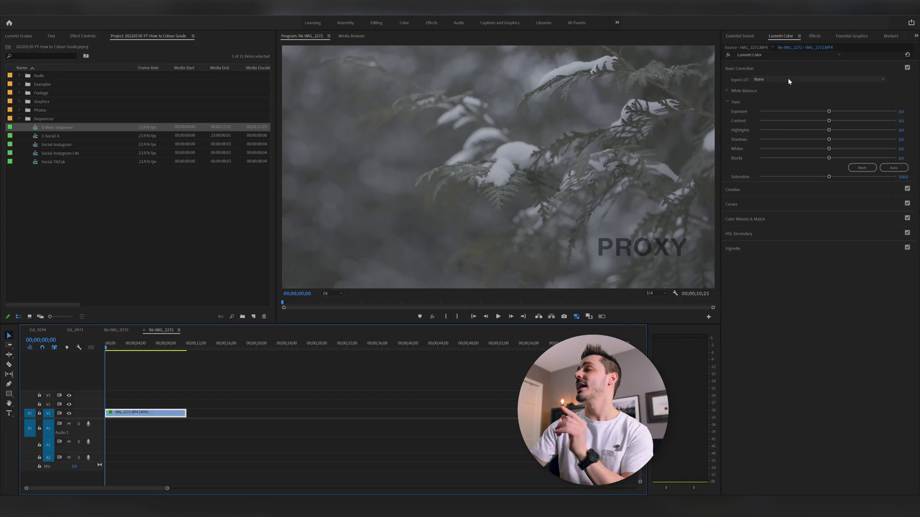
Open the Input LUT list in Lumetri Color for the snowy branch clip
click(789, 80)
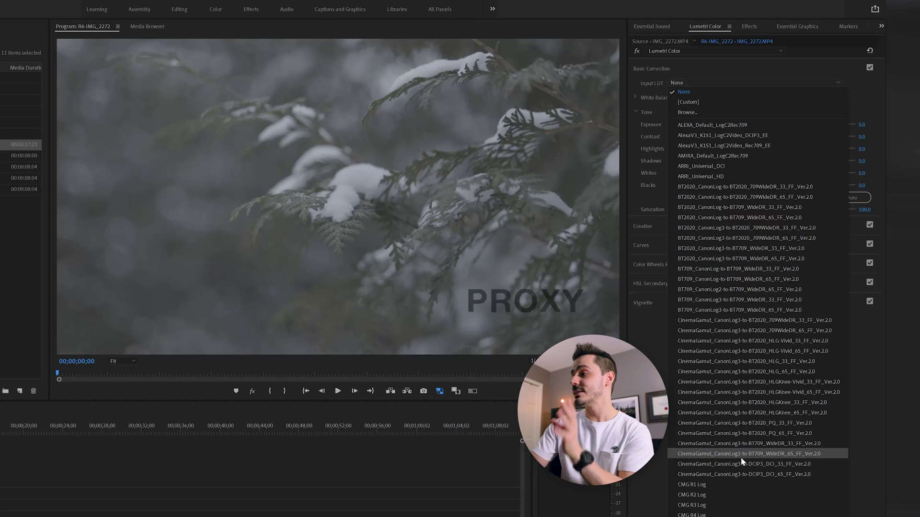
Confirm the CinemaGamut_CanonLog3-to-BT709_WideDR_65_FF_Ver.2.0 input LUT on the snowy clip
key(Escape)
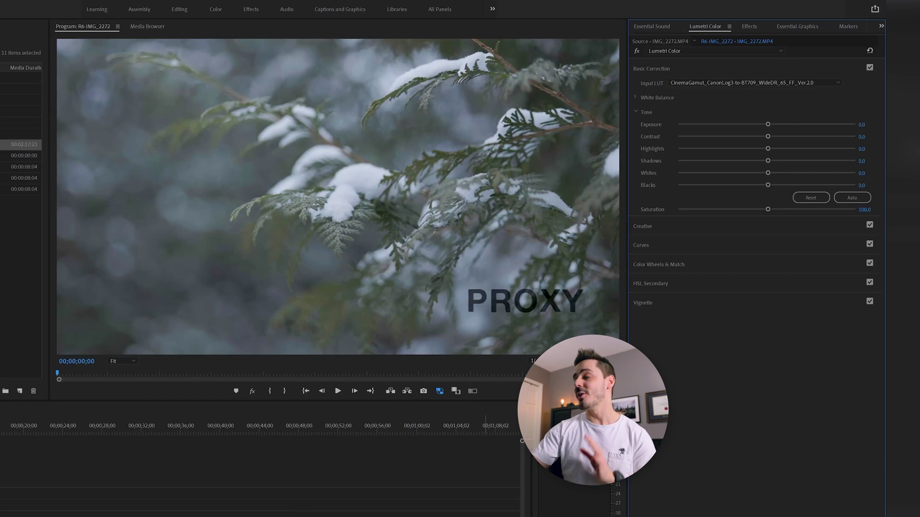
Set Contrast to 26 and bend the RGB curve to lift midtones and highlights
drag(767, 136, 780, 161)
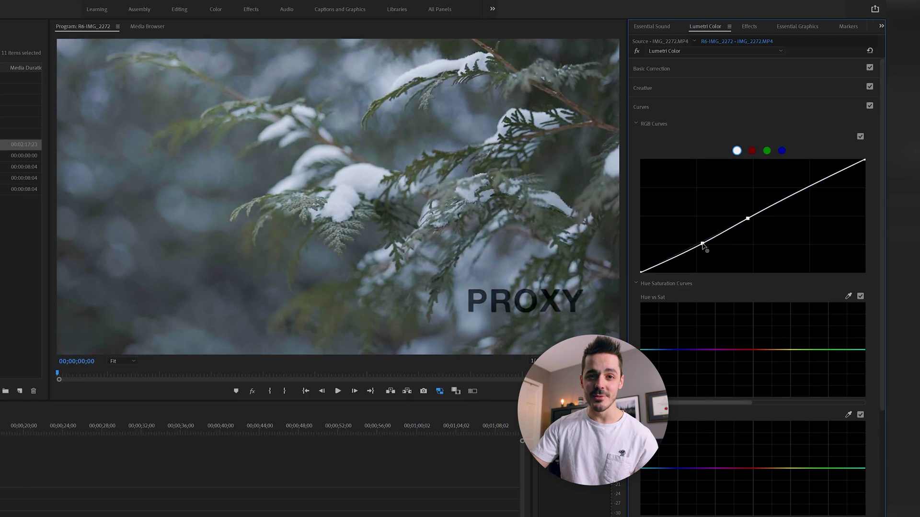
drag(801, 190, 801, 186)
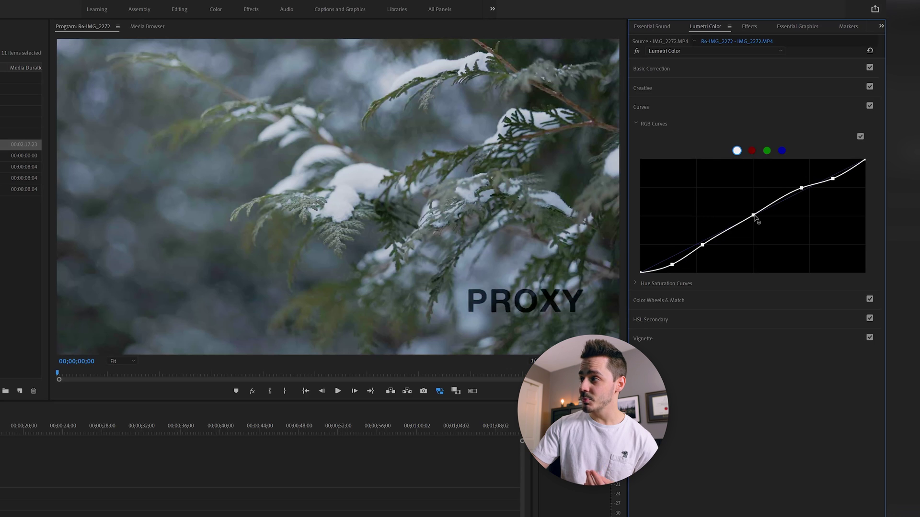
drag(753, 216, 751, 211)
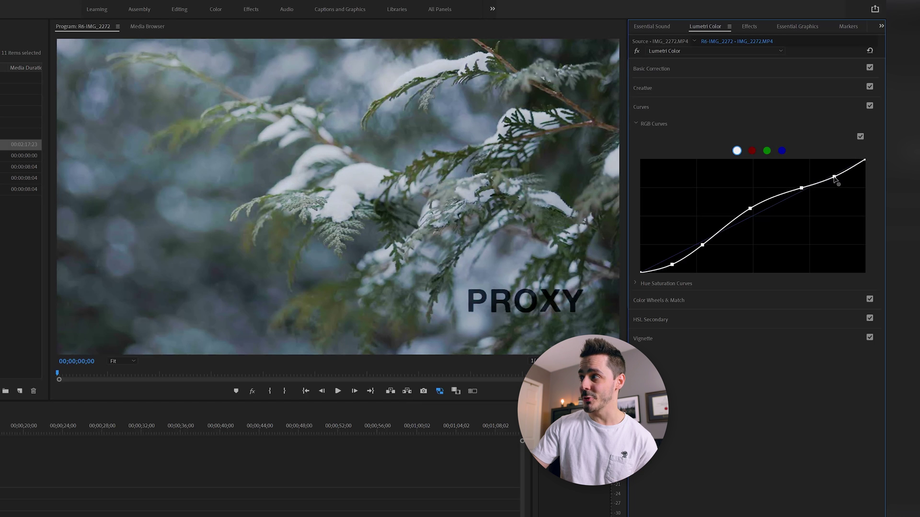
drag(835, 181, 834, 179)
drag(702, 245, 706, 245)
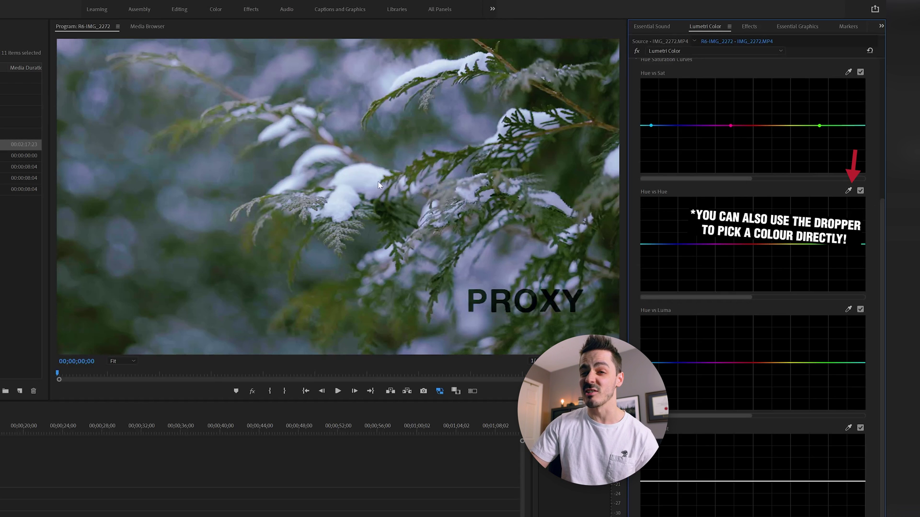
Lower cyan saturation and boost yellow-green saturation on the Hue vs Sat curve
drag(653, 127, 656, 142)
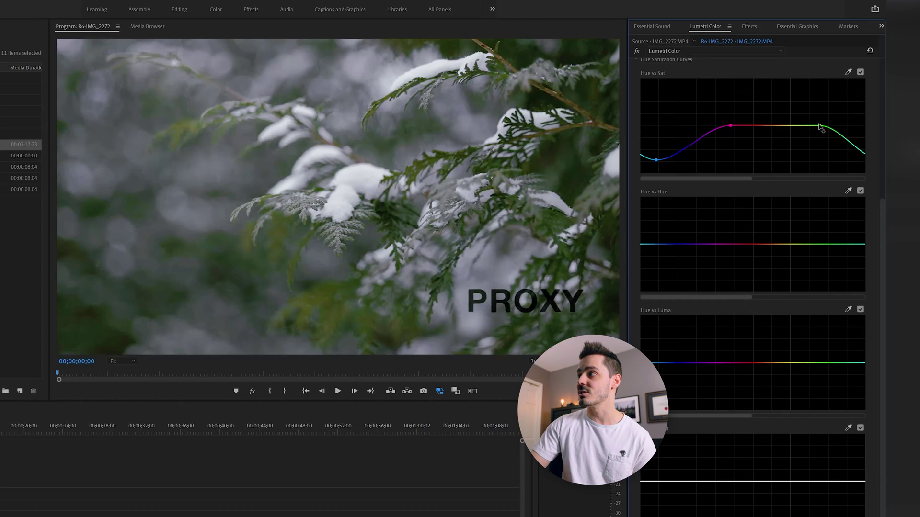
drag(819, 126, 816, 101)
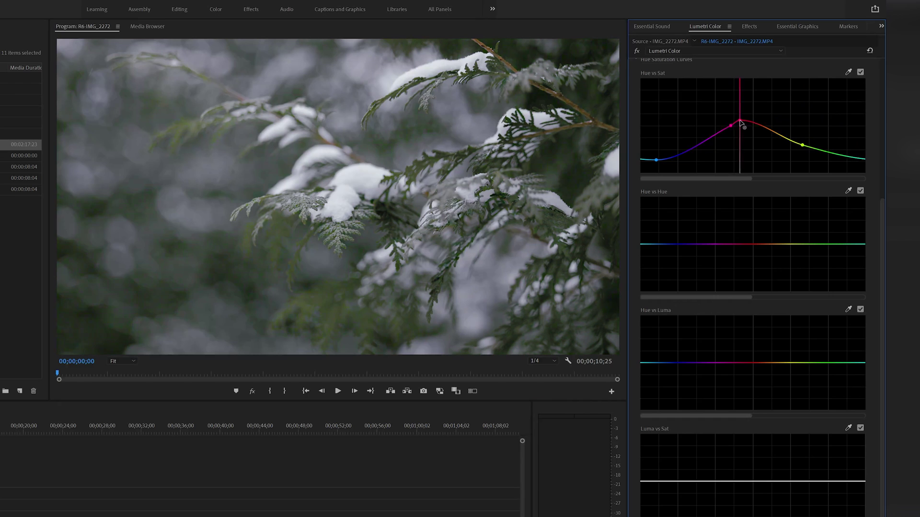
drag(741, 123, 723, 123)
drag(656, 159, 649, 154)
click(688, 142)
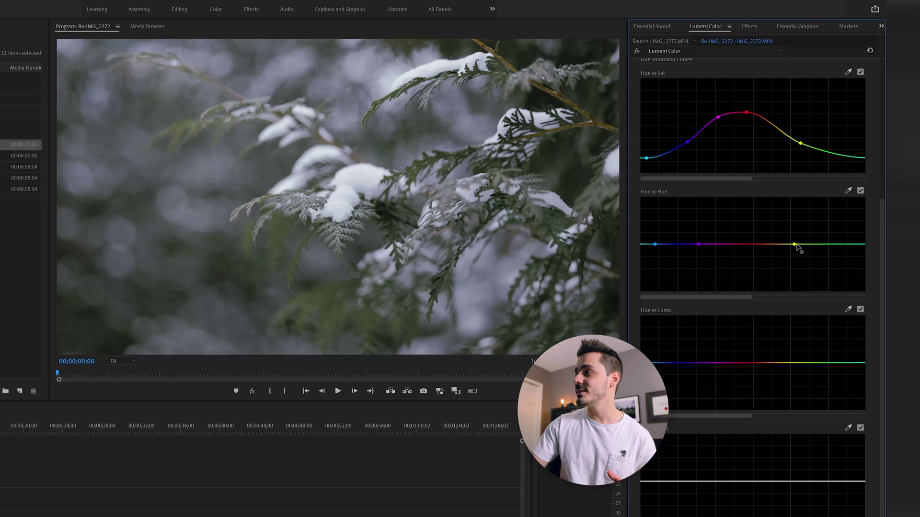
Push the green point up on the Hue vs Hue curve to shift foliage hue
drag(826, 244, 826, 237)
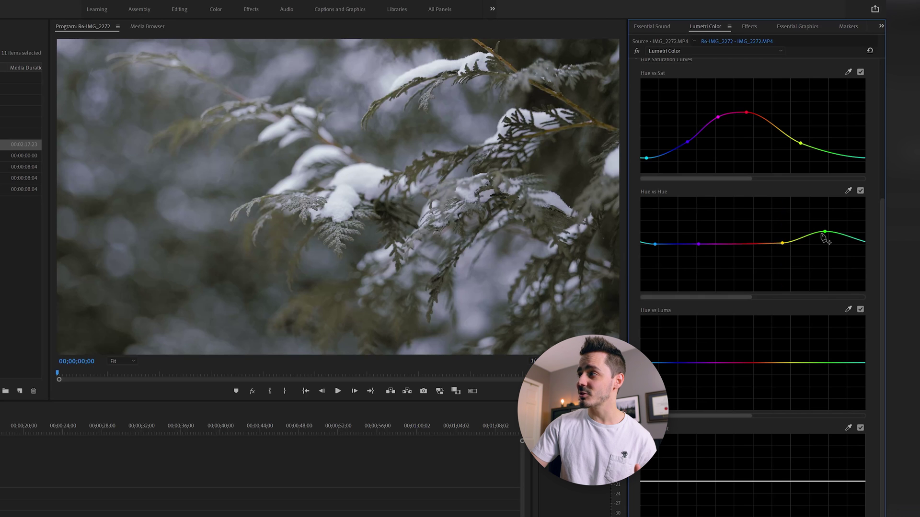
drag(824, 230, 823, 206)
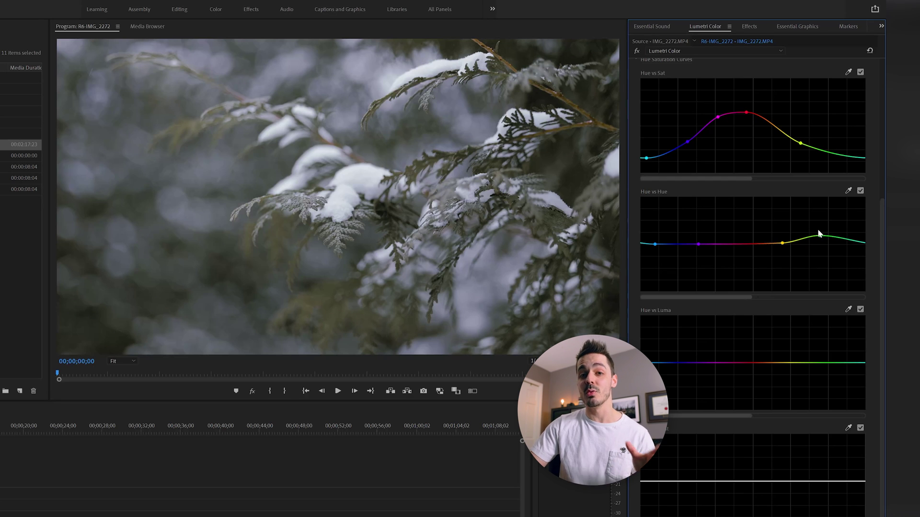
drag(784, 246, 773, 247)
drag(655, 244, 656, 244)
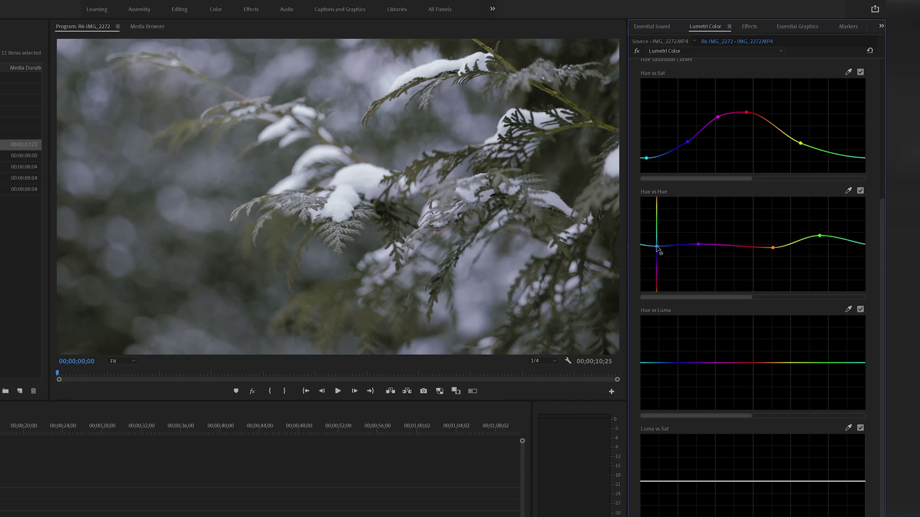
Darken greens and brighten cyan-blue hues with points on the Hue vs Luma curve
scroll(703, 326, down, 3)
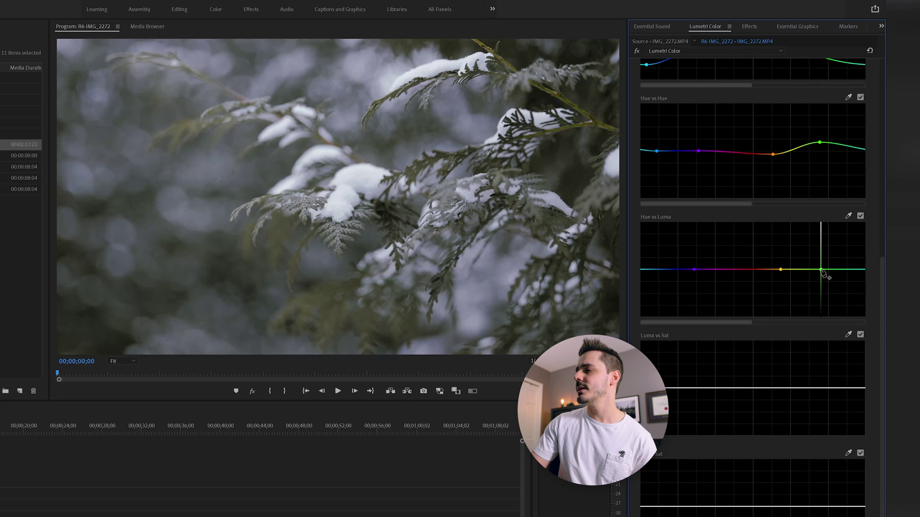
drag(822, 271, 822, 298)
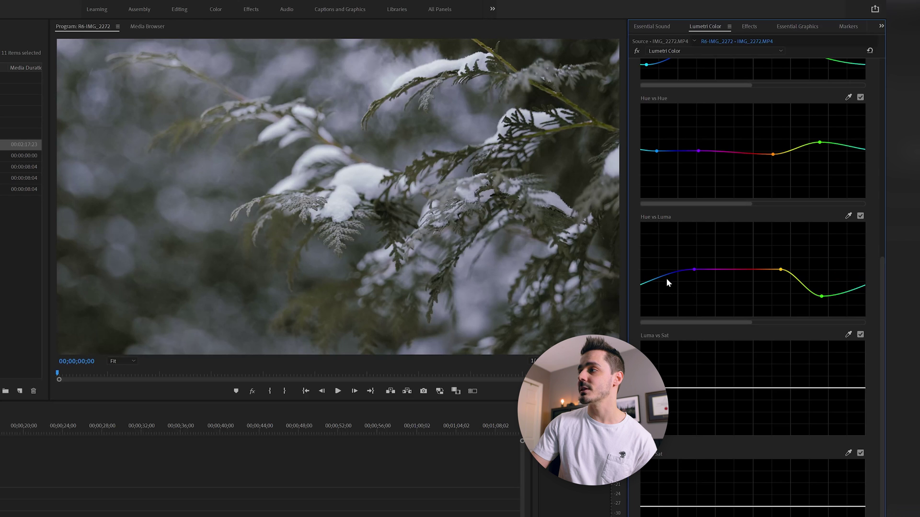
drag(661, 282, 661, 264)
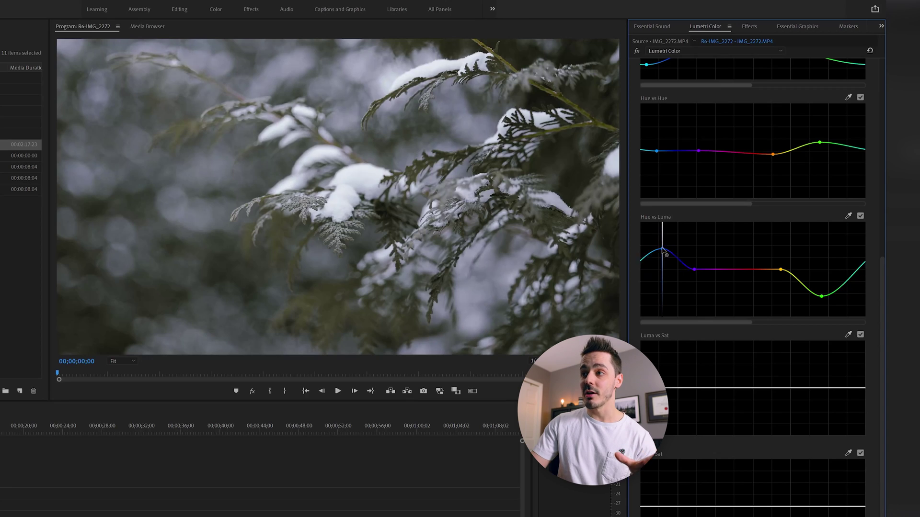
mouse_move(662, 249)
mouse_down()
mouse_move(662, 235)
mouse_move(669, 268)
mouse_move(671, 259)
mouse_up()
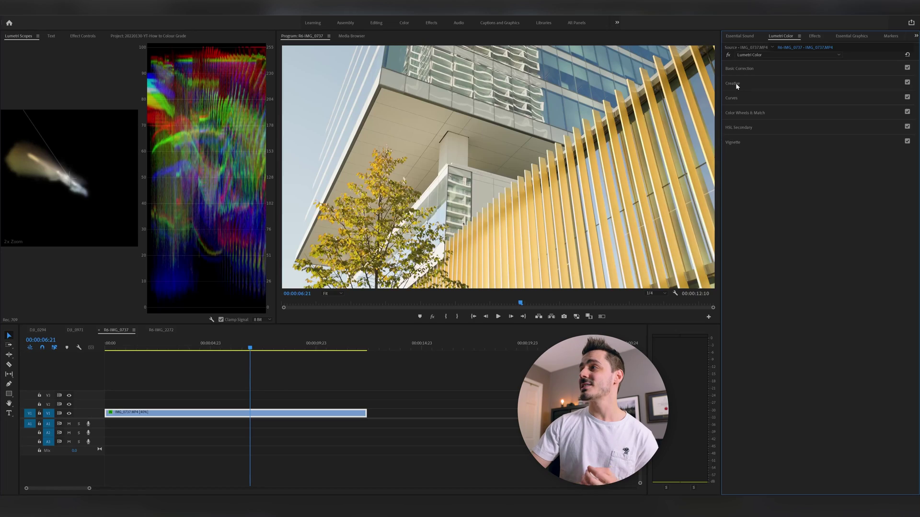
Try the CMG R5 and R8 Rec709 Looks, then apply CMG R2 Rec709
click(735, 82)
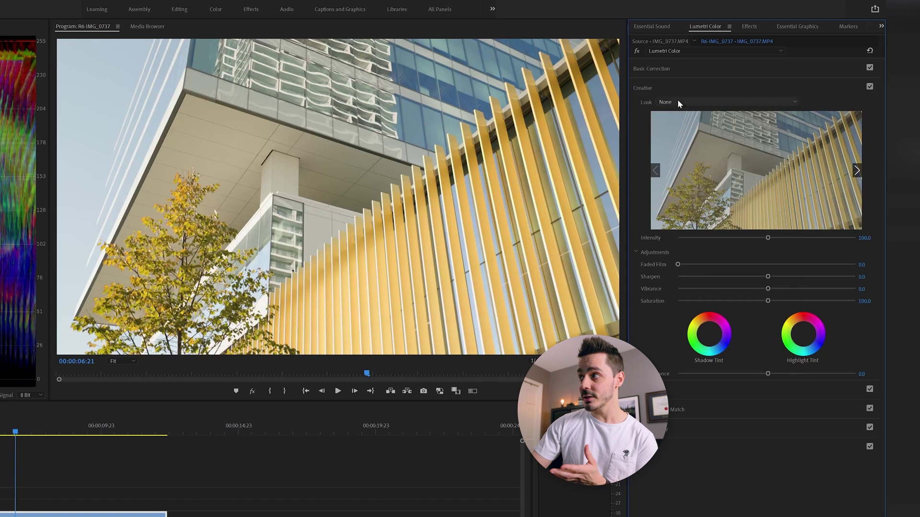
click(677, 103)
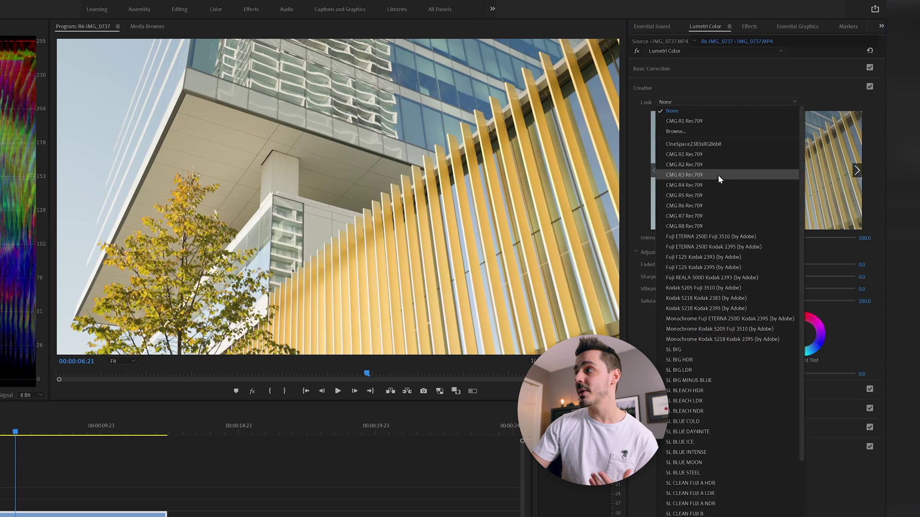
click(708, 191)
click(694, 102)
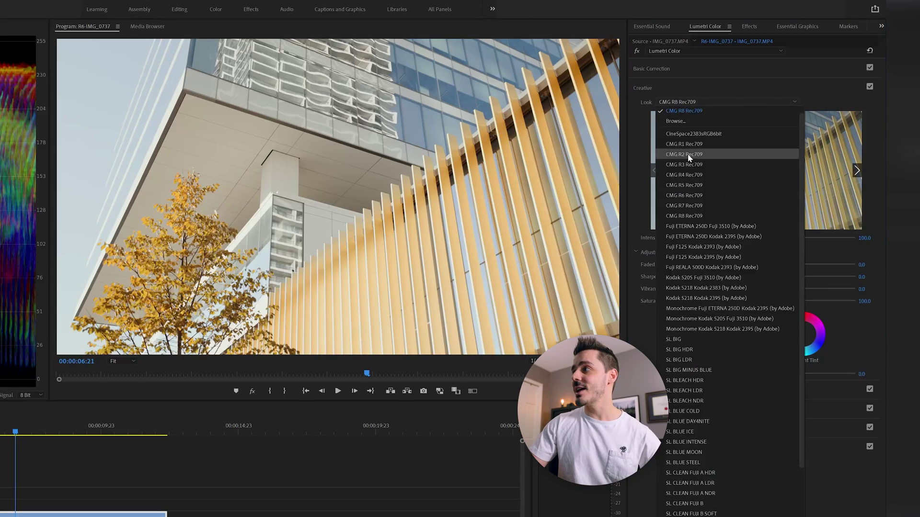
click(688, 152)
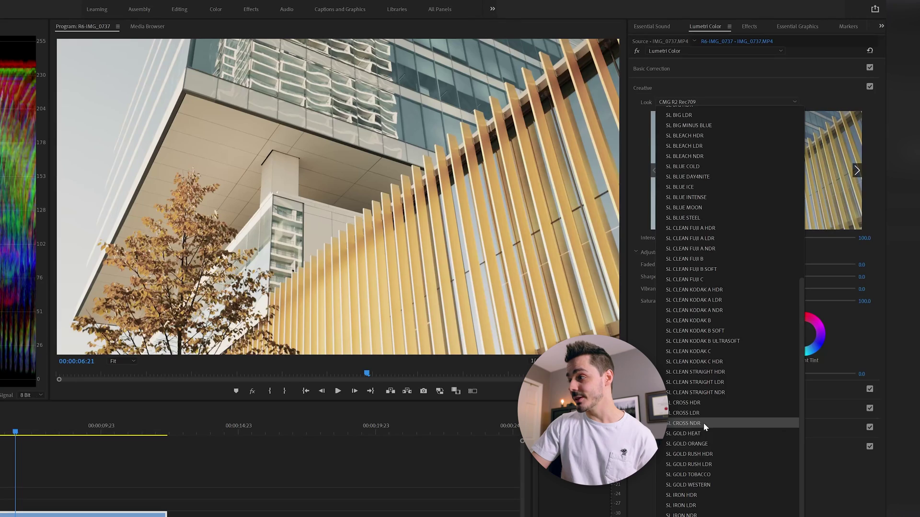
Try the SL GOLD ORANGE, SL GOLD RUSH HDR and SL BLUE INTENSE Looks
click(704, 444)
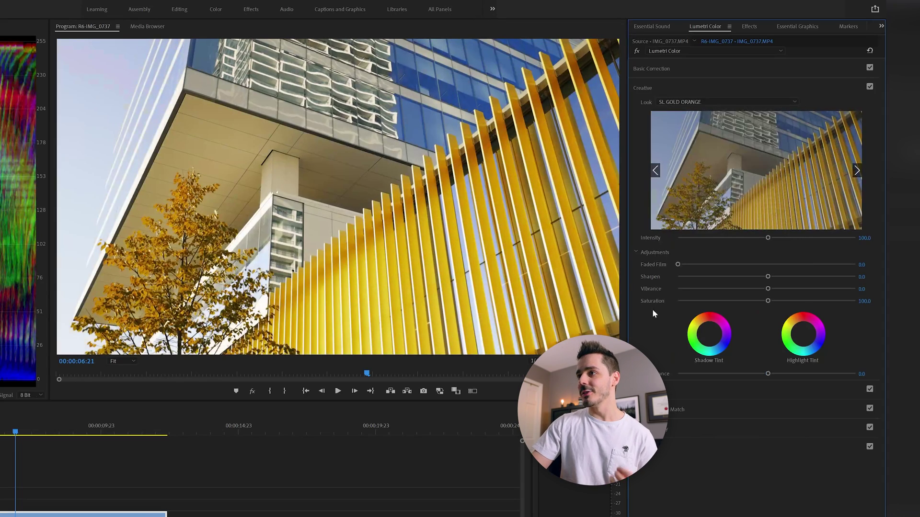
click(794, 100)
click(707, 455)
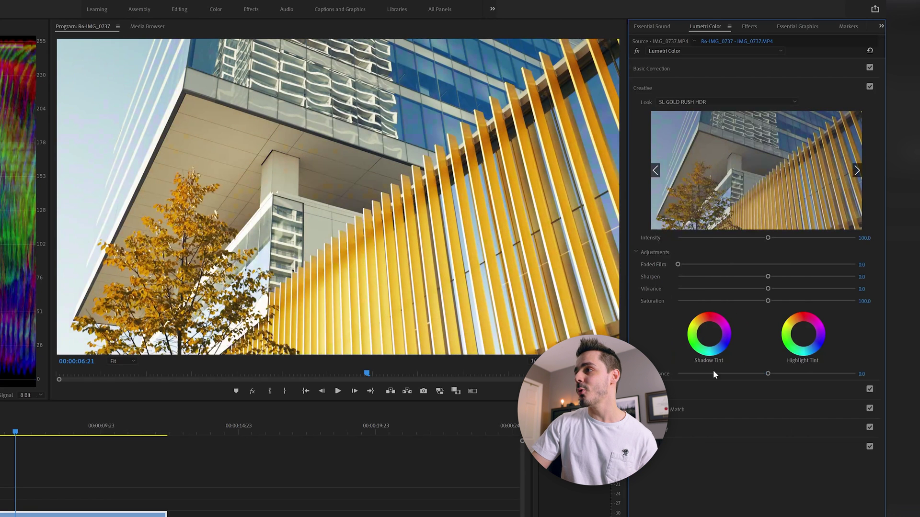
click(698, 102)
scroll(720, 280, up, 10)
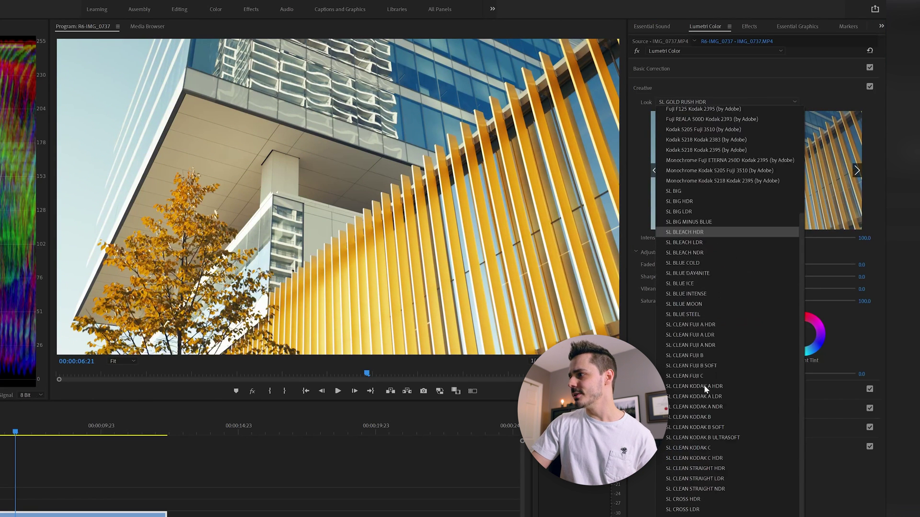
click(706, 296)
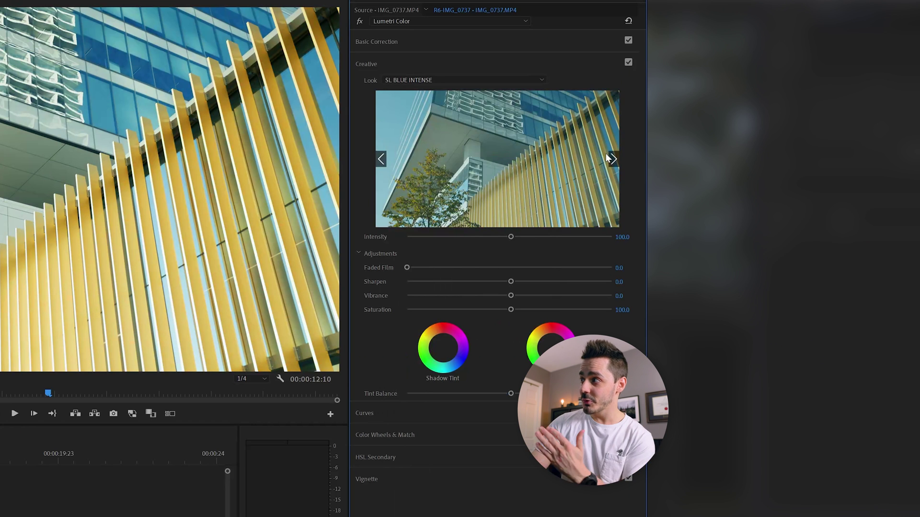
Preview SL BLUE STEEL, then apply the SL CLEAN FUJI A NDR Look
click(855, 171)
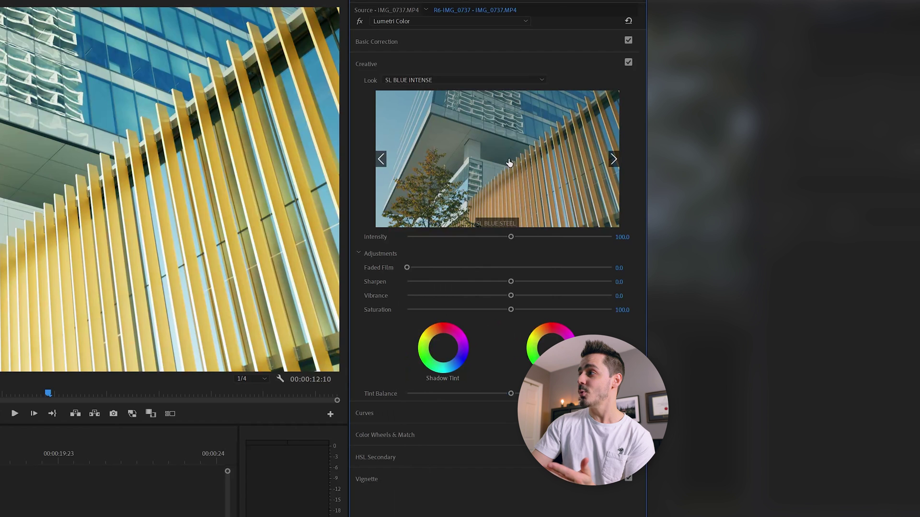
click(567, 161)
click(613, 160)
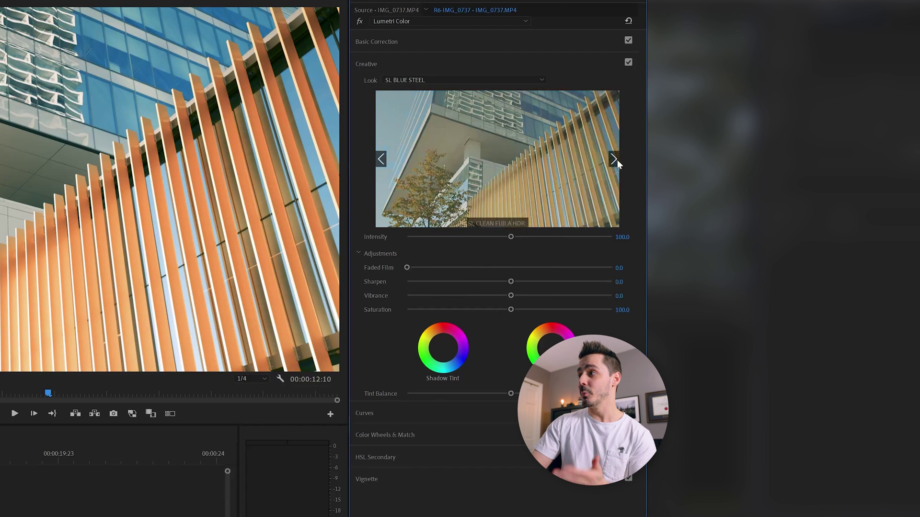
click(472, 162)
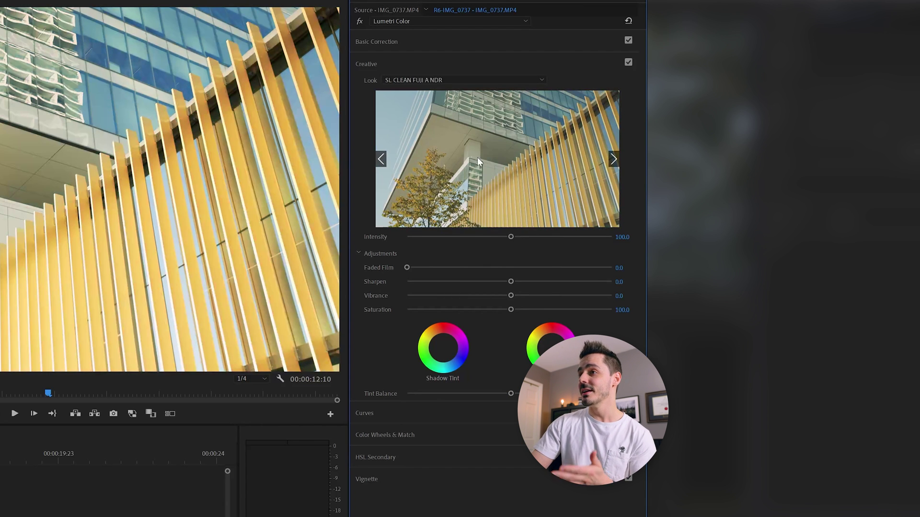